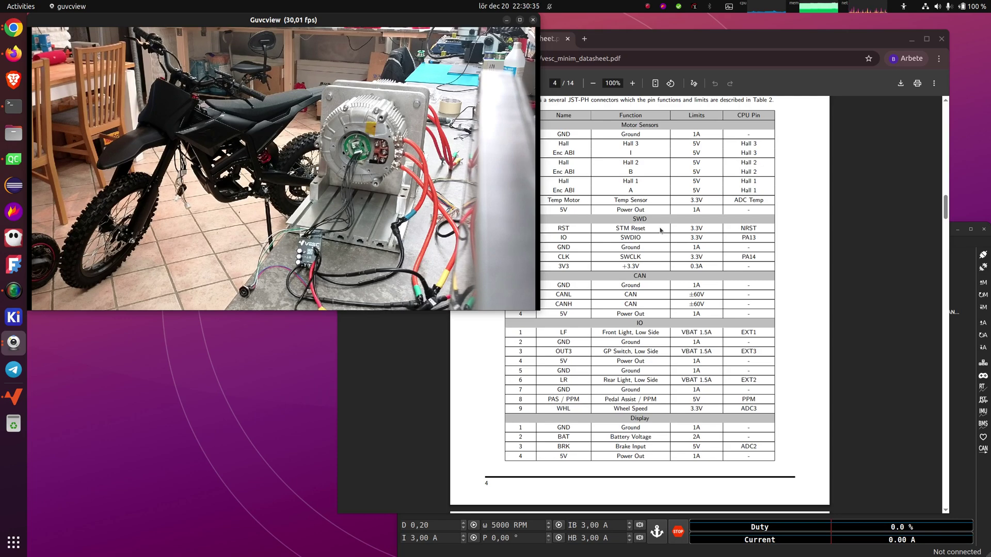
Bring the Chrome datasheet window forward and show the vesc_abi_encoder_datasheet.pdf features page.
{"action": "left_click", "coordinate": [668, 228]}
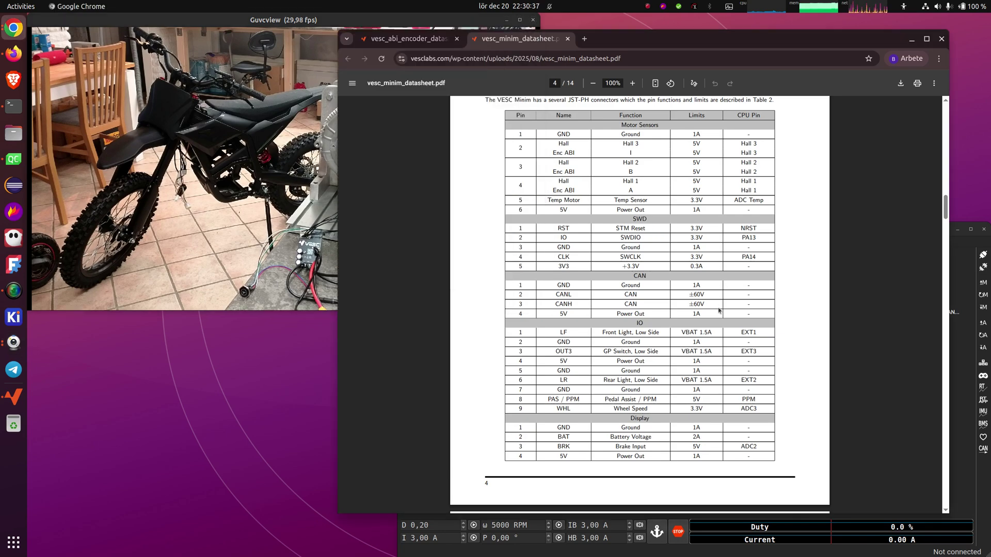
{"action": "scroll", "coordinate": [710, 341], "scroll_direction": "up", "scroll_amount": 15}
{"action": "scroll", "coordinate": [710, 341], "scroll_direction": "up", "scroll_amount": 10}
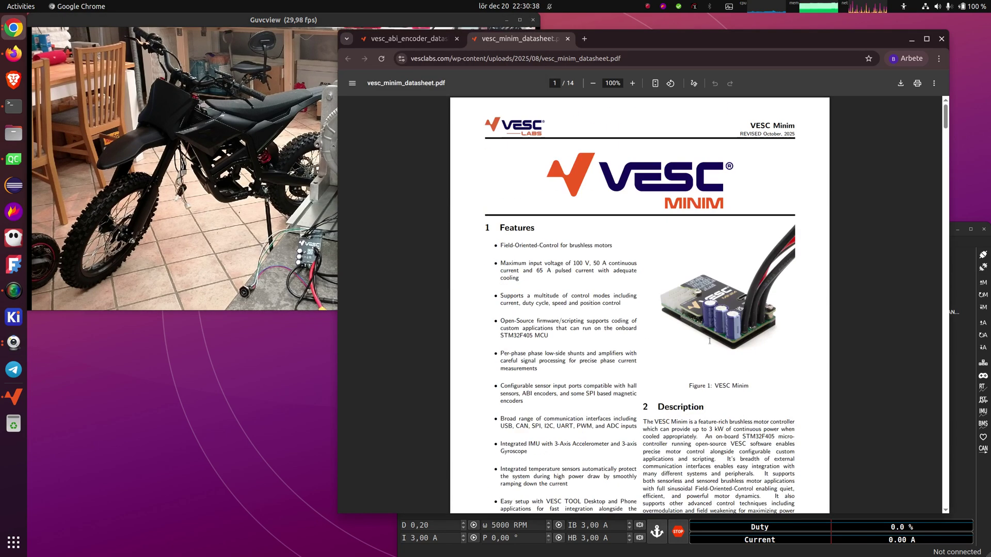
{"action": "left_click", "coordinate": [407, 39]}
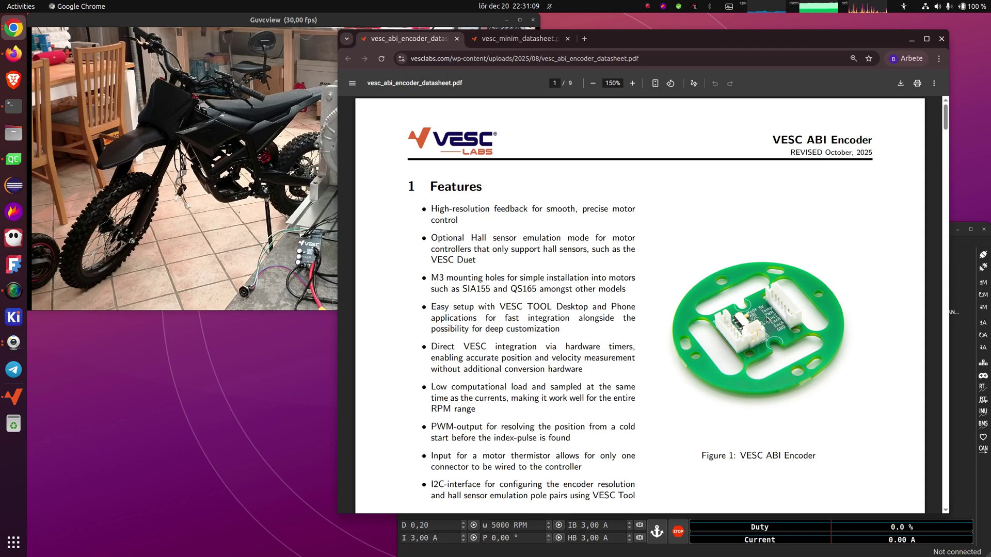
Scroll the vesc_minim_datasheet.pdf to the page 4 Pinout and Wiring pin table.
{"action": "left_click", "coordinate": [496, 40]}
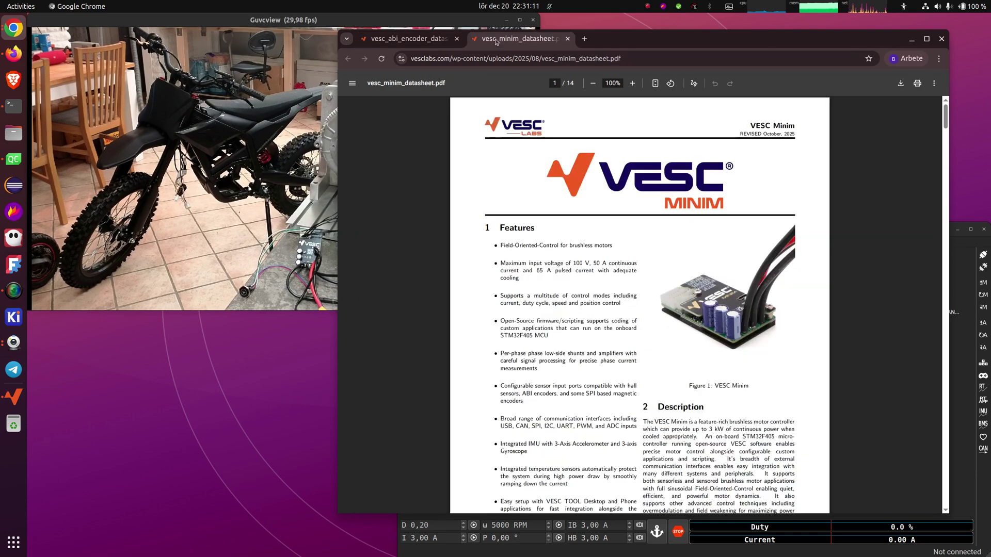
{"action": "scroll", "coordinate": [614, 295], "scroll_direction": "down", "scroll_amount": 20}
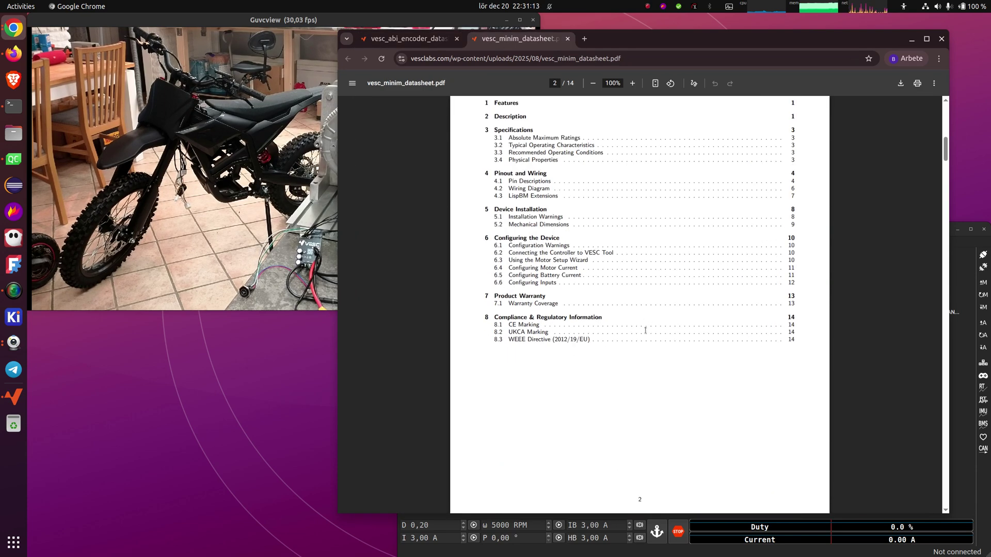
{"action": "scroll", "coordinate": [646, 334], "scroll_direction": "down", "scroll_amount": 8}
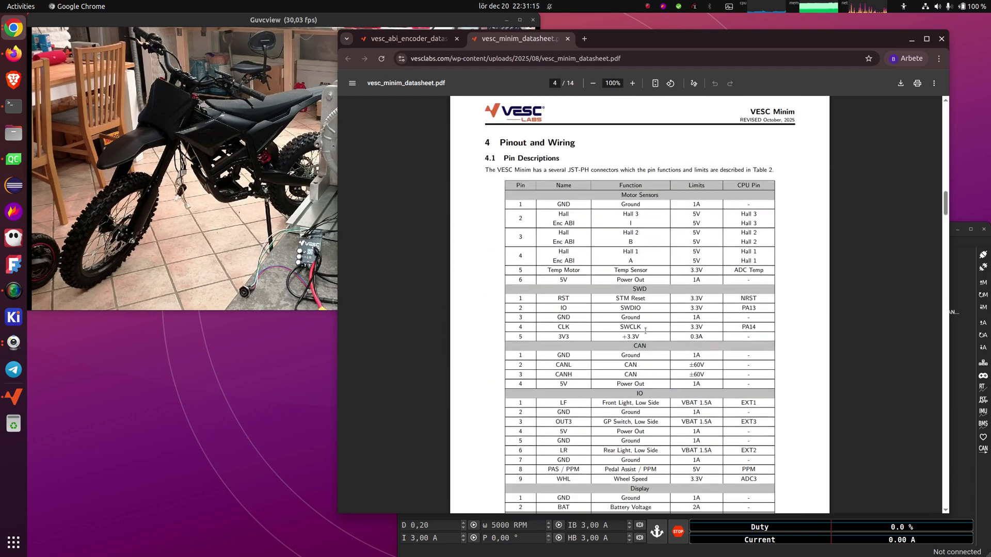
{"action": "scroll", "coordinate": [632, 317], "scroll_direction": "up", "scroll_amount": 3}
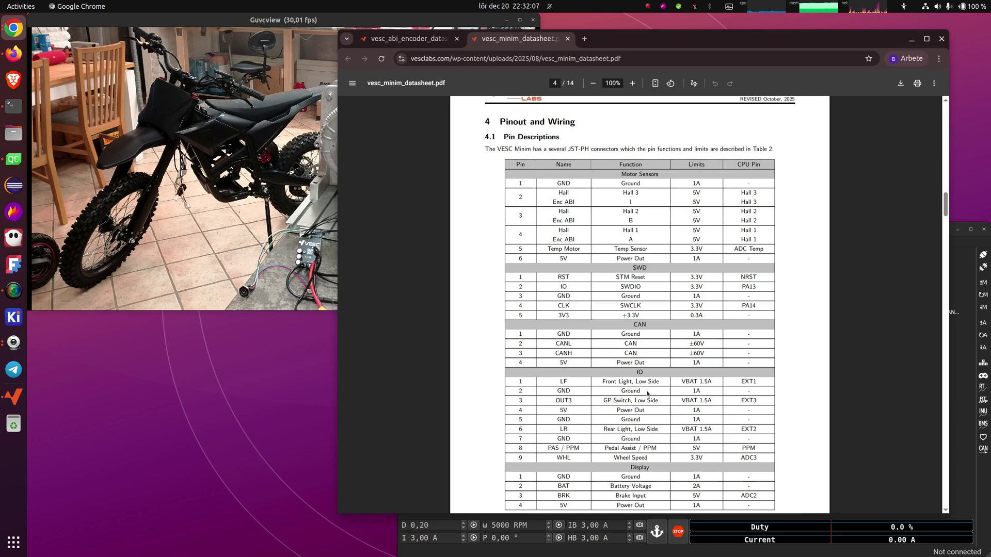
{"action": "scroll", "coordinate": [647, 394], "scroll_direction": "down", "scroll_amount": 3}
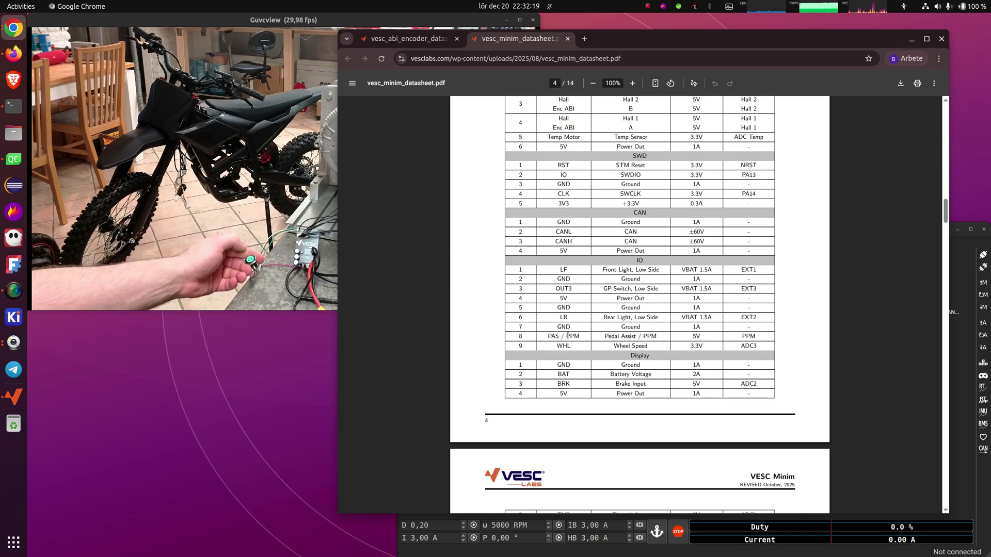
Connect VESC Tool to the controller on serial ttyACM0 and show Motor General Sensors settings.
{"action": "key", "text": "alt+Tab"}
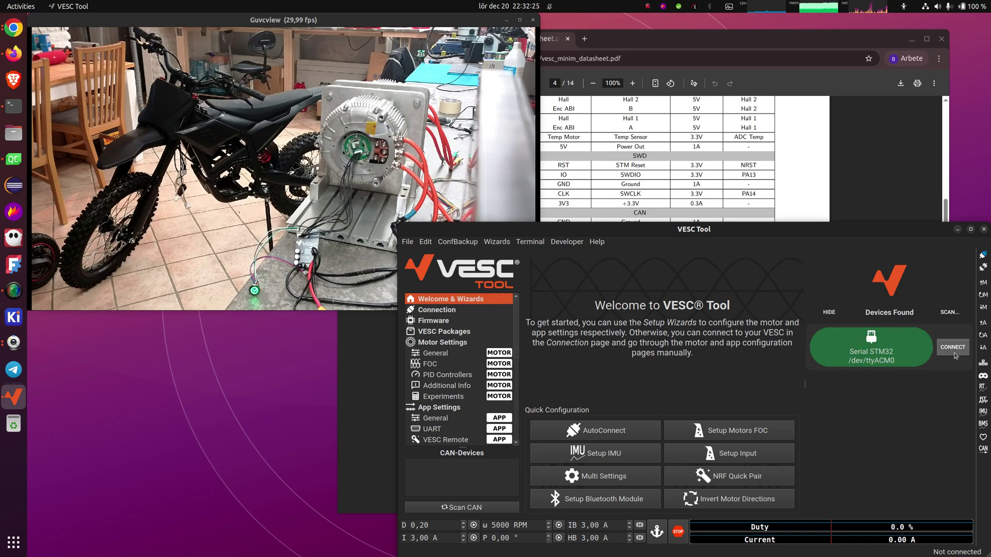
{"action": "left_click", "coordinate": [953, 353]}
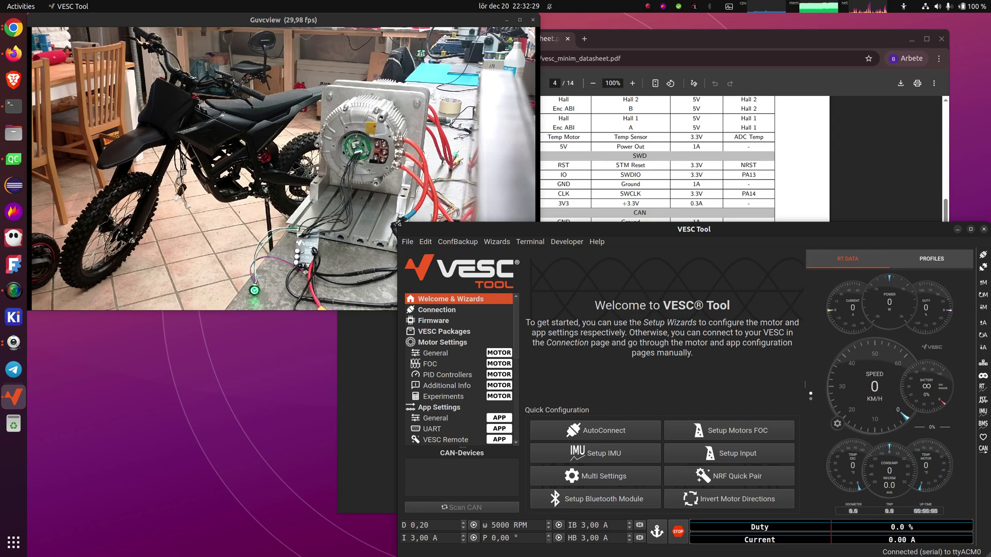
{"action": "left_click_drag", "start_coordinate": [399, 194], "coordinate": [385, 194]}
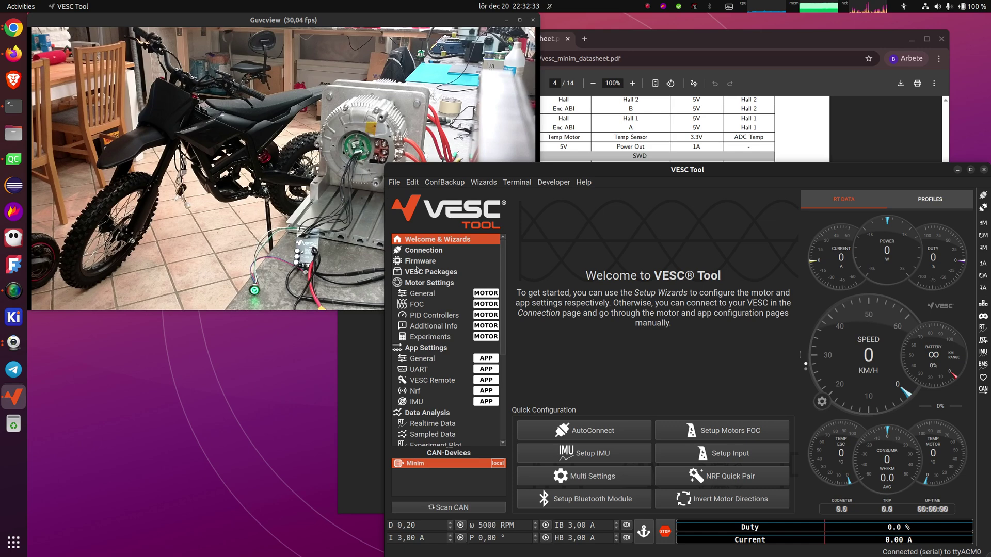
{"action": "left_click", "coordinate": [434, 293]}
{"action": "left_click", "coordinate": [566, 197]}
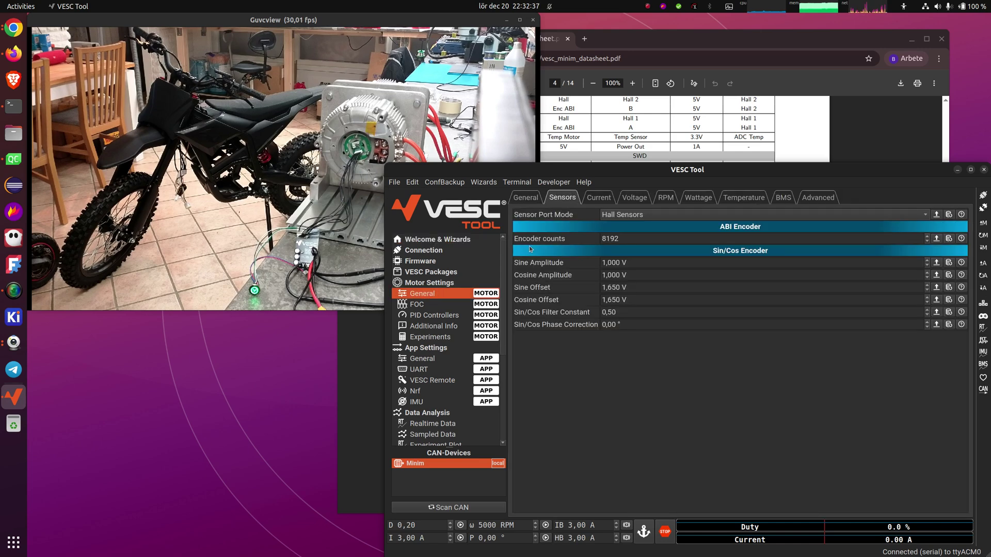
Change encoder counts from 8192 to 1024, write the motor config, and set port mode PWM + ABI.
{"action": "double_click", "coordinate": [630, 238]}
{"action": "type", "text": "1024"}
{"action": "left_click", "coordinate": [982, 249]}
{"action": "left_click", "coordinate": [641, 238]}
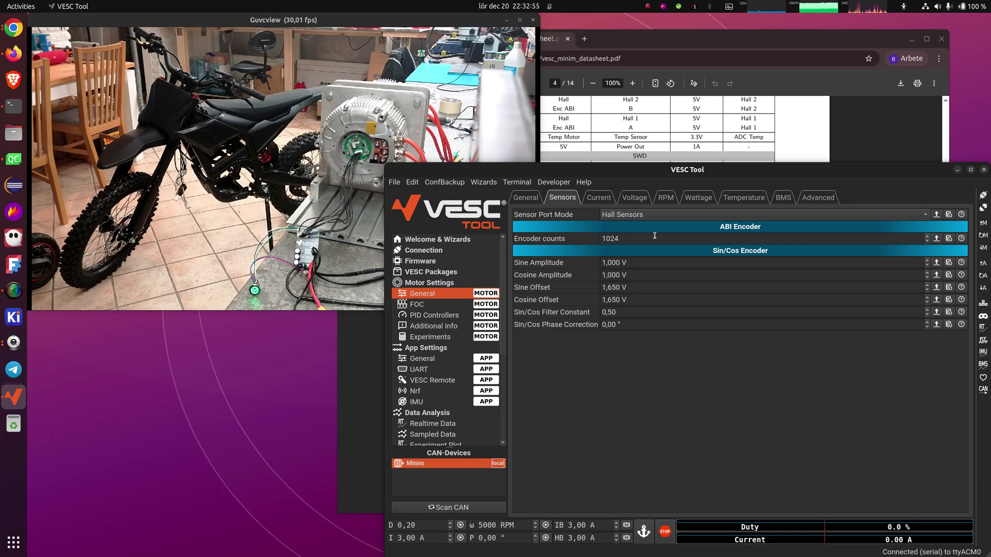
{"action": "left_click", "coordinate": [624, 217]}
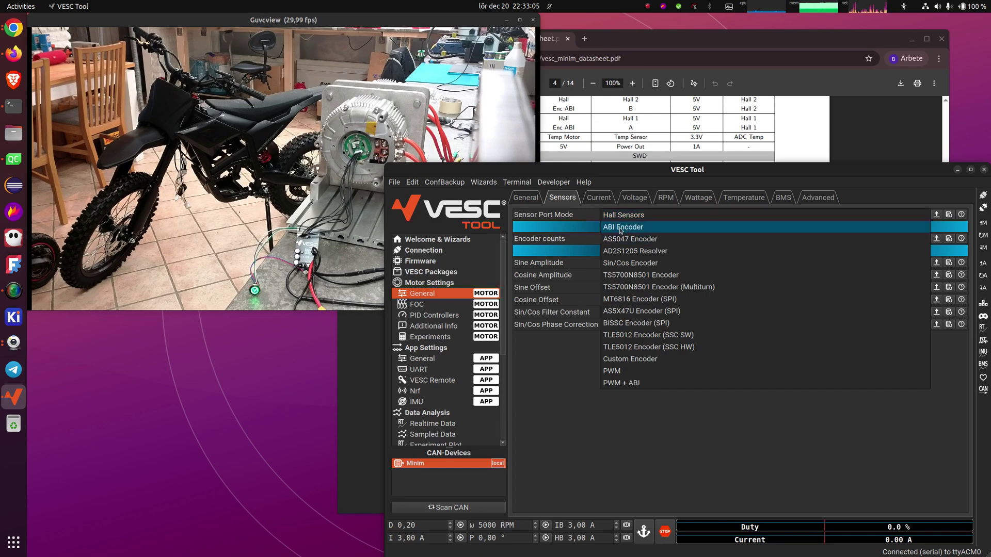
{"action": "left_click", "coordinate": [627, 384]}
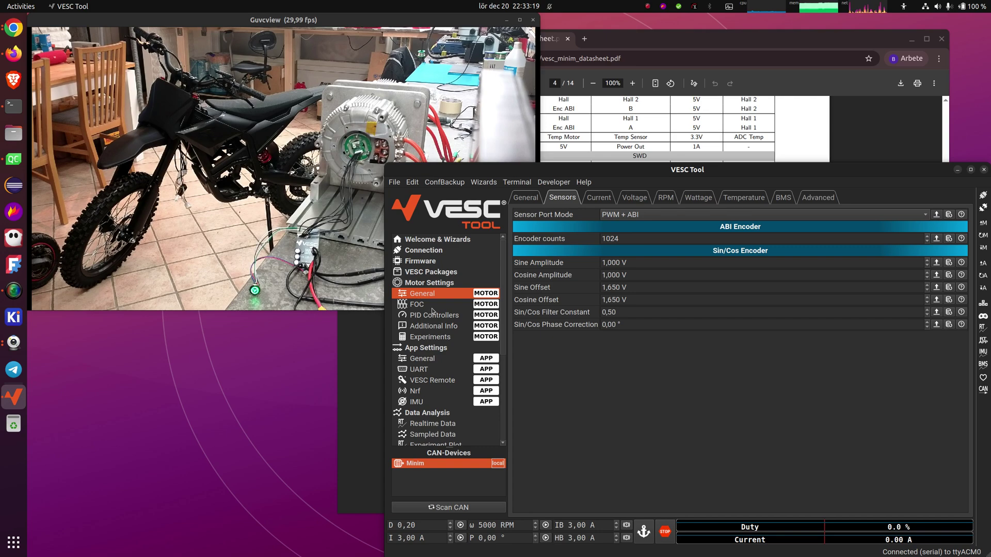
Run the FOC RL measurement, getting 8,50 mΩ, 76,45 µH, KP 0,1529 and KI 17,00.
{"action": "left_click", "coordinate": [432, 309]}
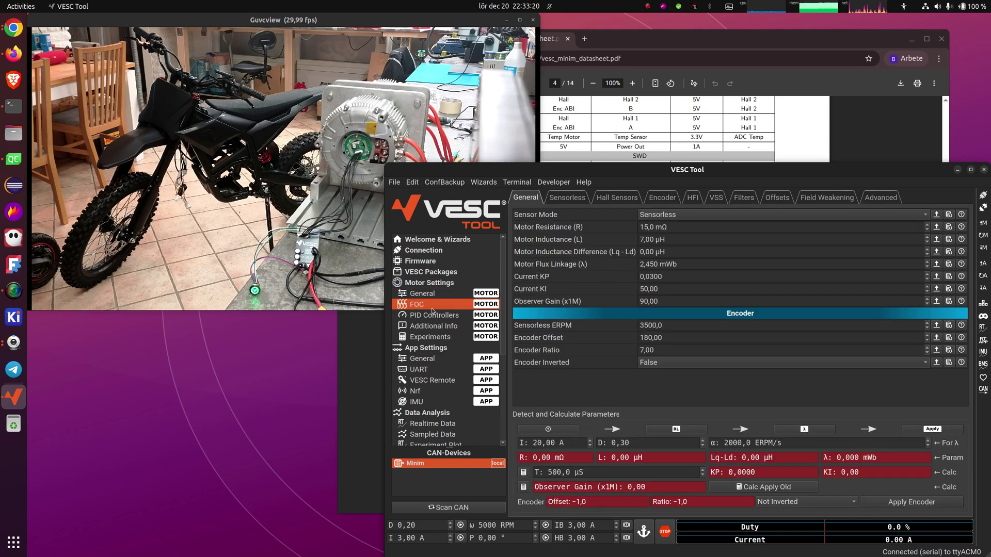
{"action": "left_click", "coordinate": [670, 433]}
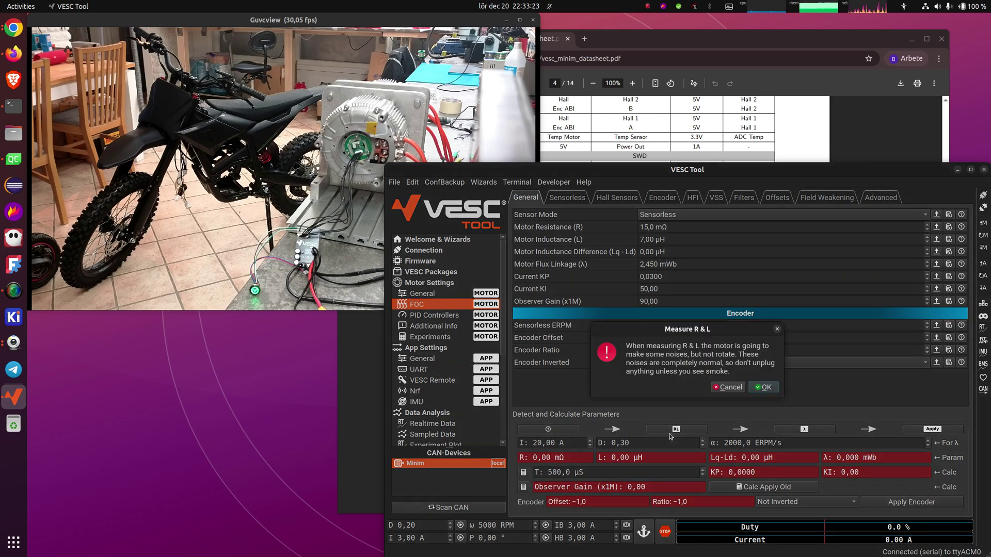
{"action": "left_click", "coordinate": [765, 387]}
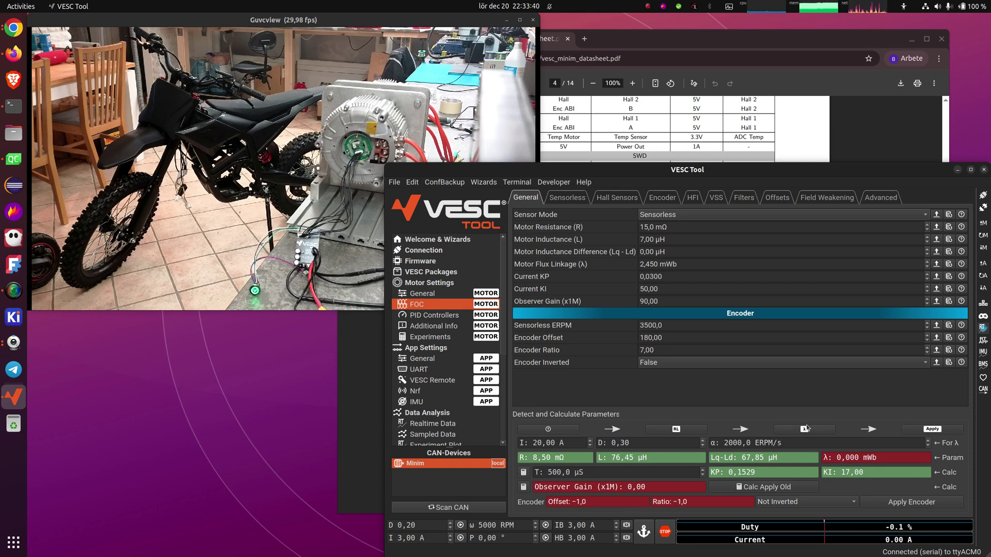
Run the λ detection to get 17,947 mWb flux, gain 3,10, encoder offset 100,3, ratio 4,0.
{"action": "left_click", "coordinate": [805, 429]}
{"action": "left_click", "coordinate": [788, 381]}
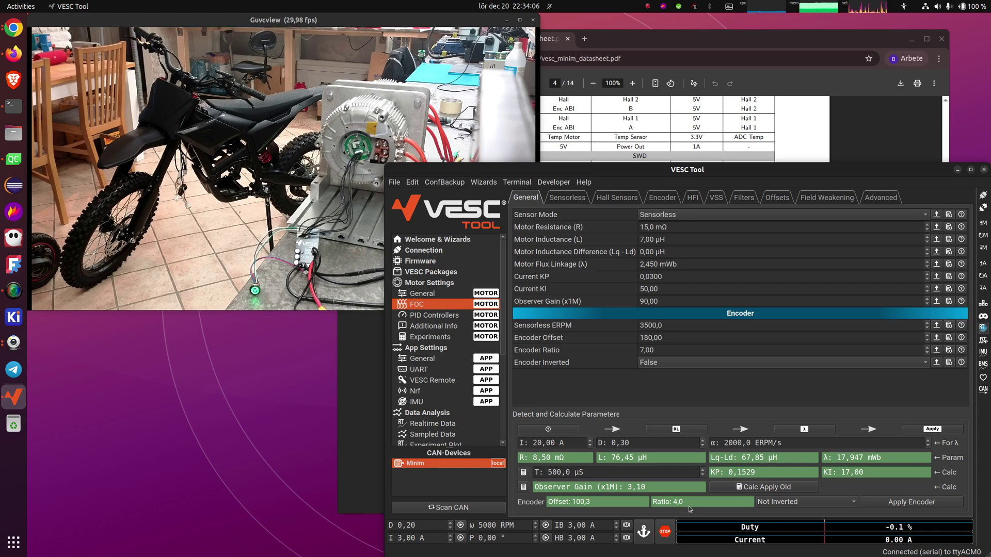
Apply the detected values, set FOC sensor mode to Encoder, and write the motor configuration.
{"action": "left_click", "coordinate": [937, 432]}
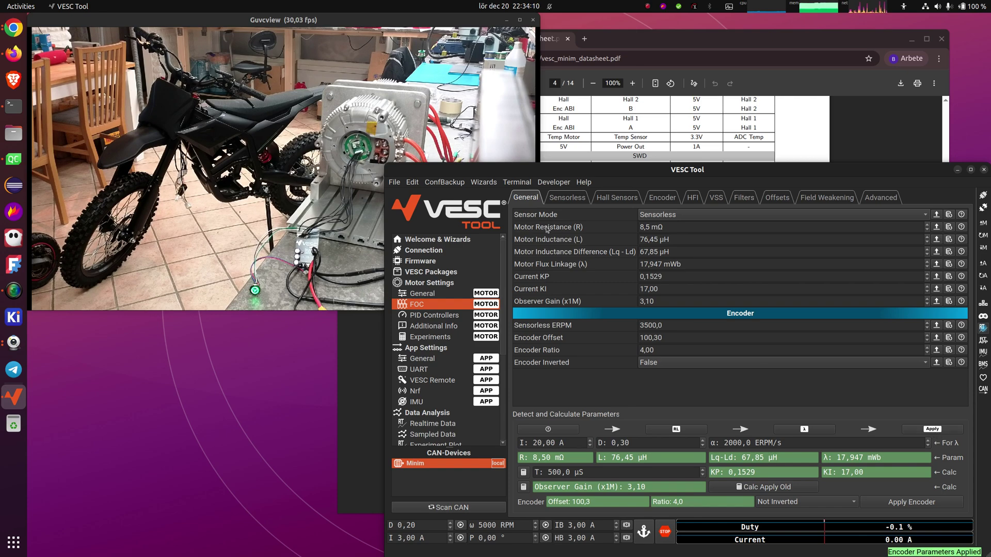
{"action": "left_click", "coordinate": [663, 216]}
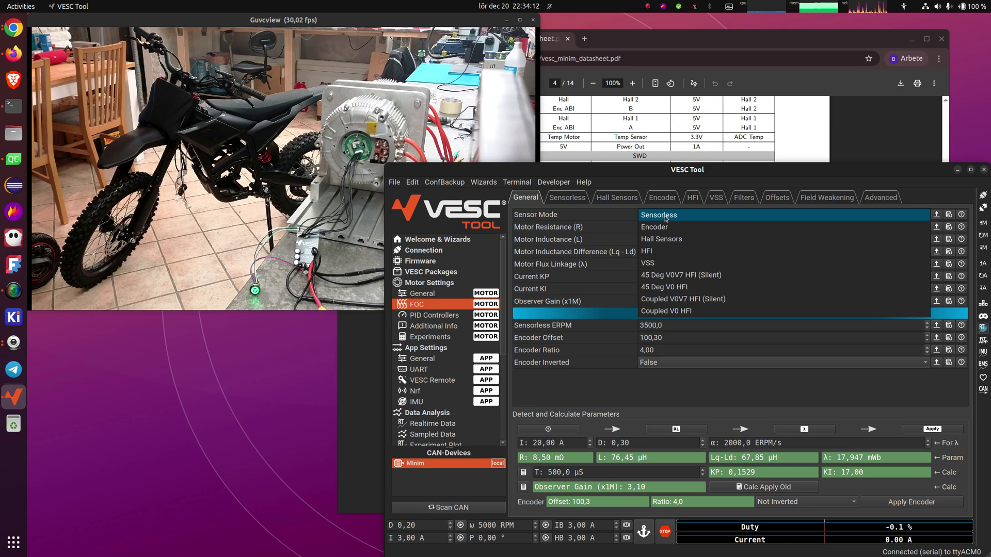
{"action": "left_click", "coordinate": [686, 226]}
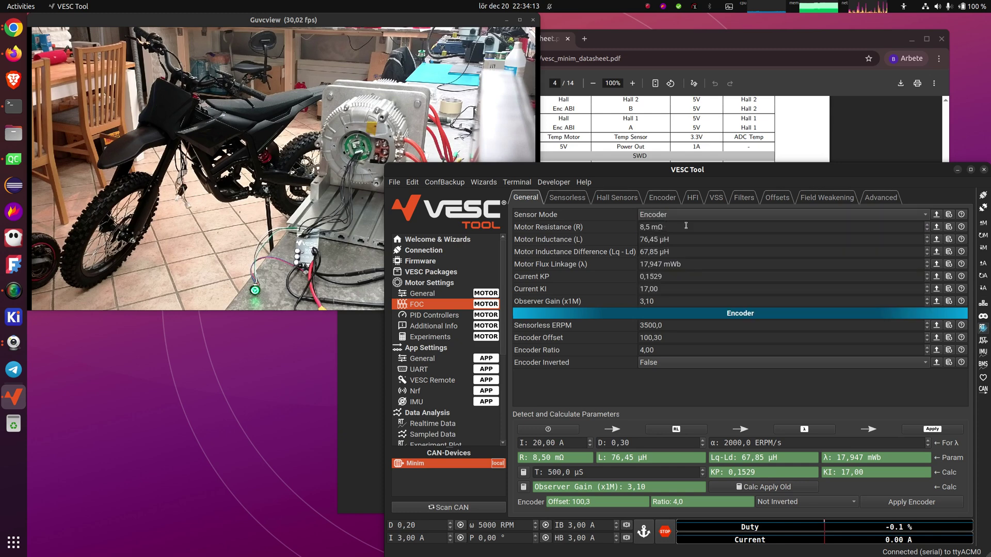
{"action": "left_click", "coordinate": [982, 249]}
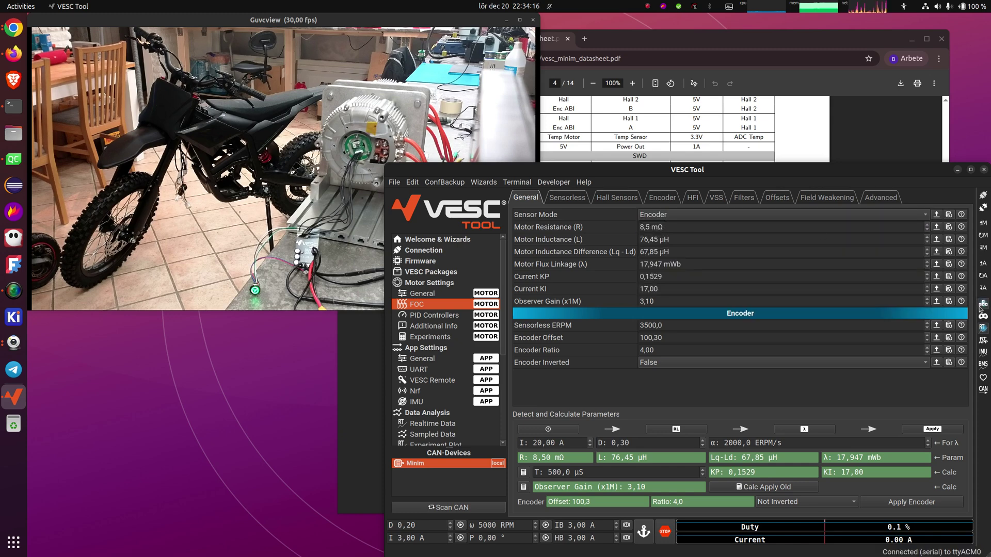
{"action": "scroll", "coordinate": [437, 534], "scroll_direction": "up", "scroll_amount": 12}
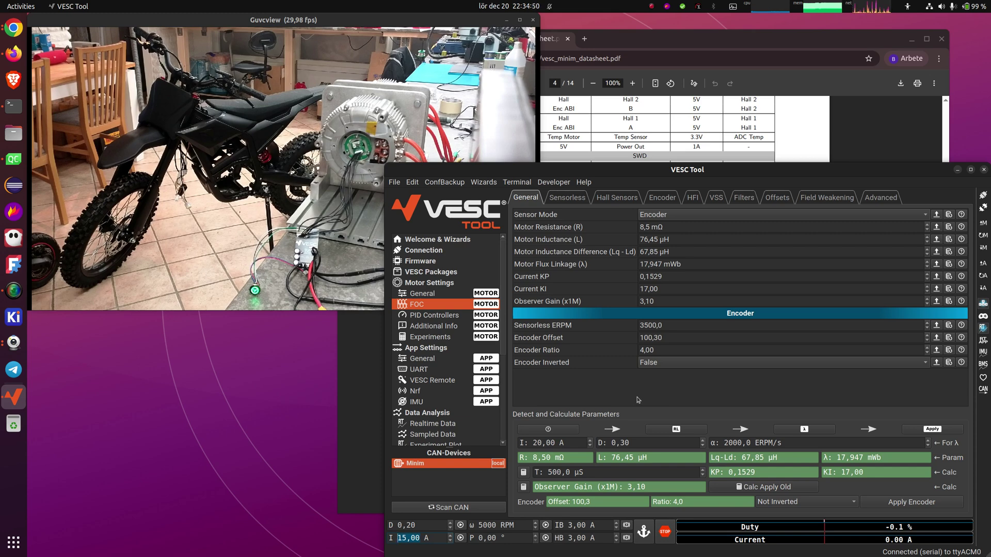
Set the Sensors page port mode to PWM and write the motor configuration to the controller.
{"action": "left_click", "coordinate": [414, 298]}
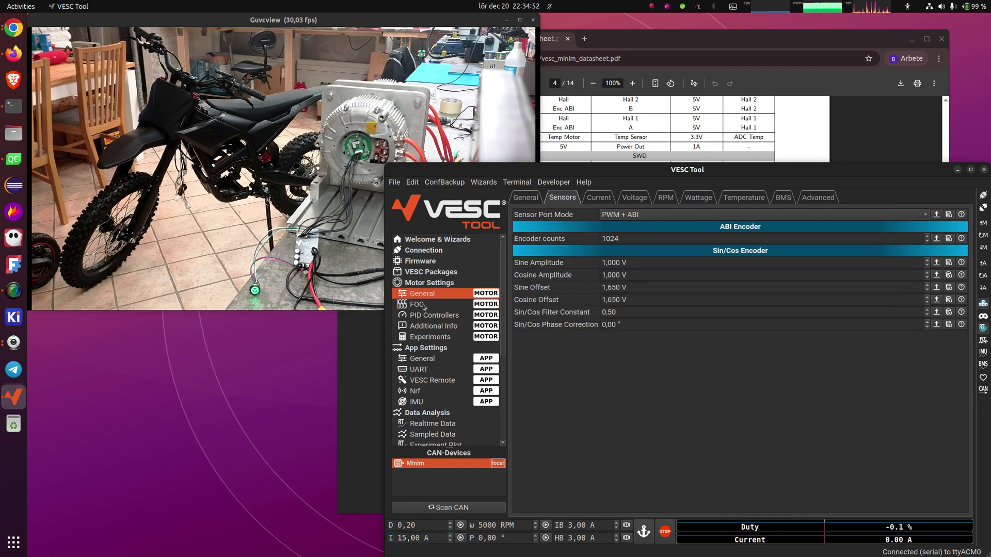
{"action": "left_click", "coordinate": [631, 215]}
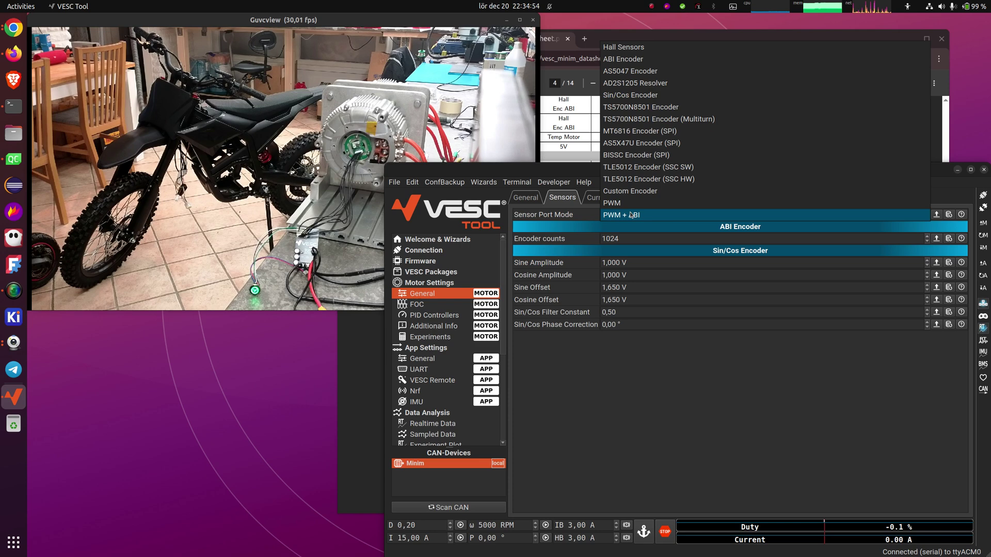
{"action": "left_click", "coordinate": [630, 204]}
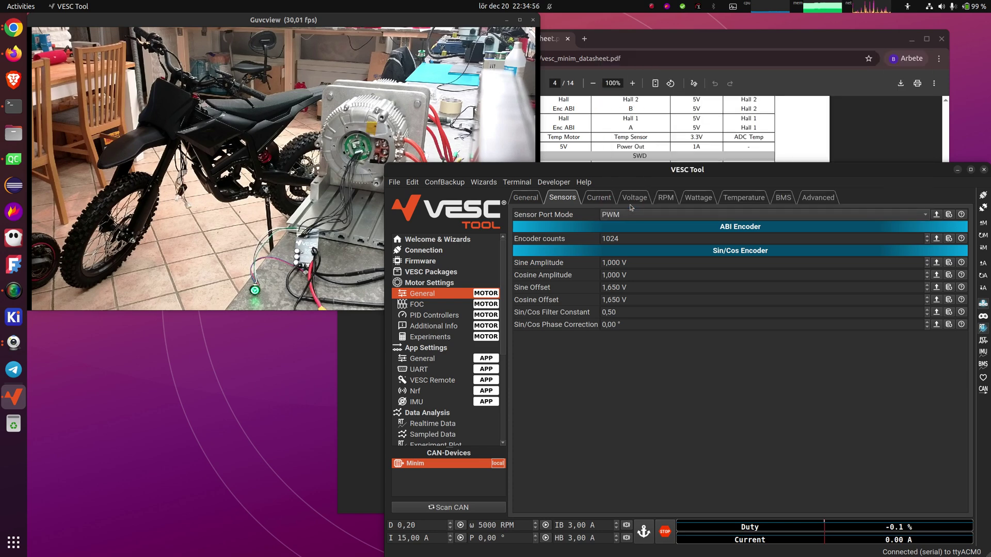
{"action": "left_click", "coordinate": [982, 249]}
Go to the Welcome & Wizards page with the live gauge dashboard.
{"action": "left_click", "coordinate": [431, 243]}
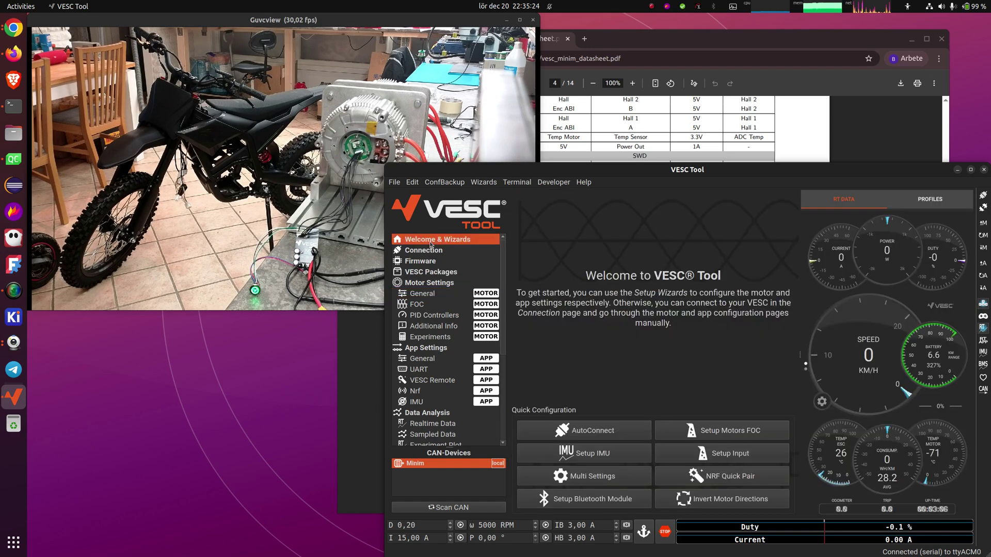